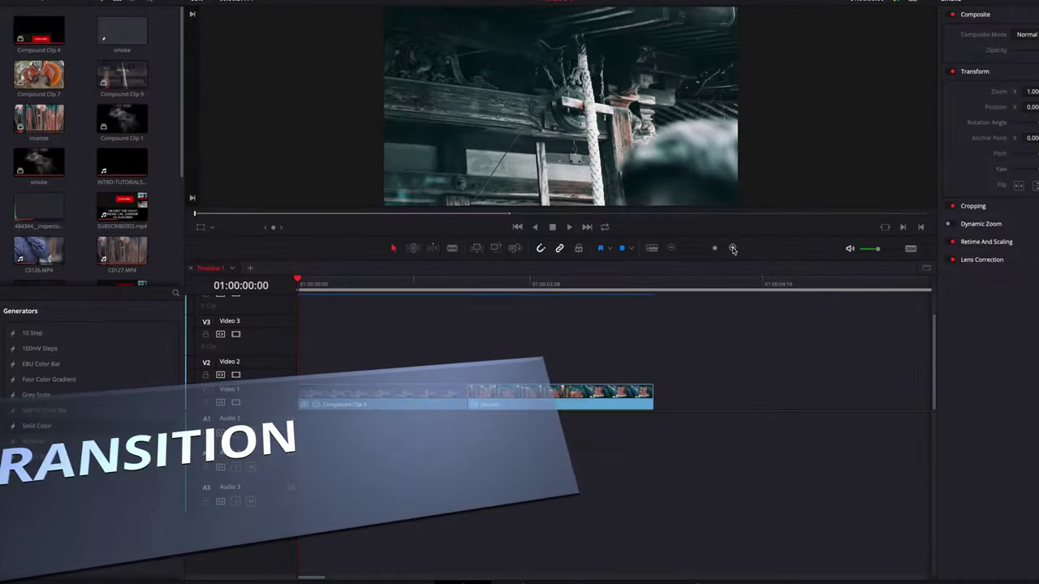
{"action": "left_click", "coordinate": [733, 248]}
Open Compound Clip 9 in its own timeline and scrub through its contents.
{"action": "left_click", "coordinate": [671, 248]}
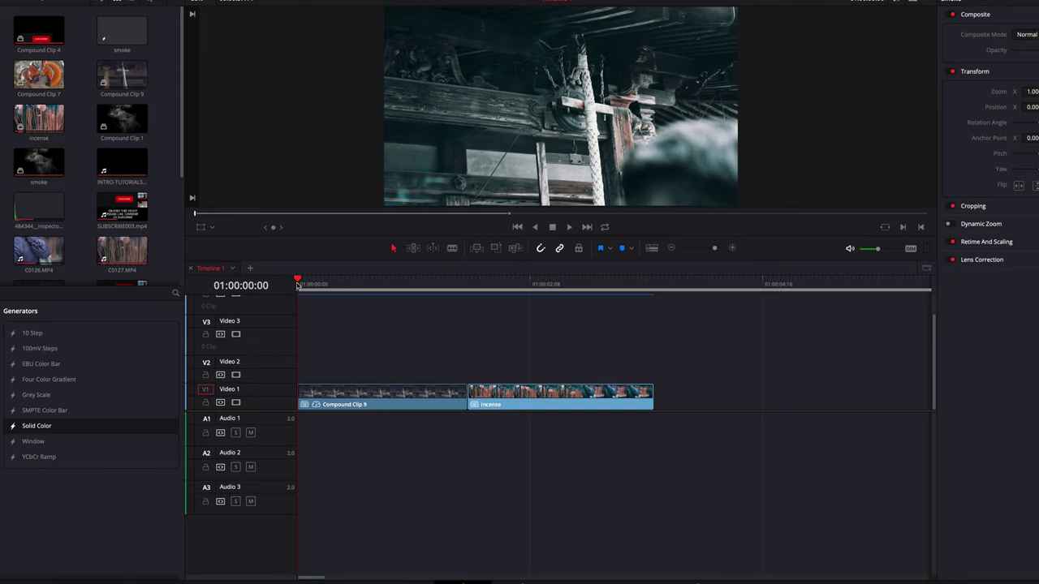
{"action": "right_click", "coordinate": [344, 392]}
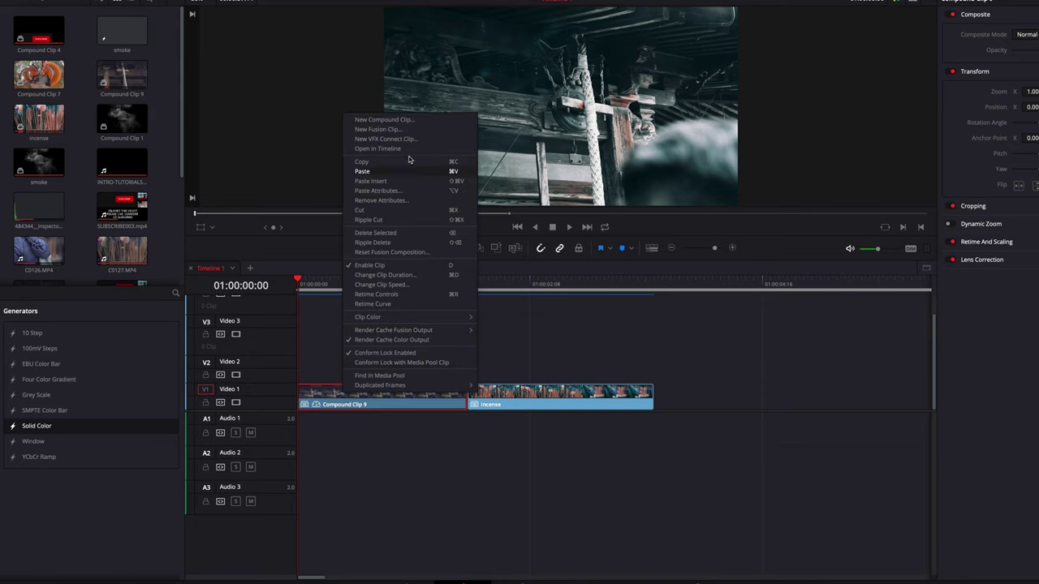
{"action": "left_click", "coordinate": [378, 148]}
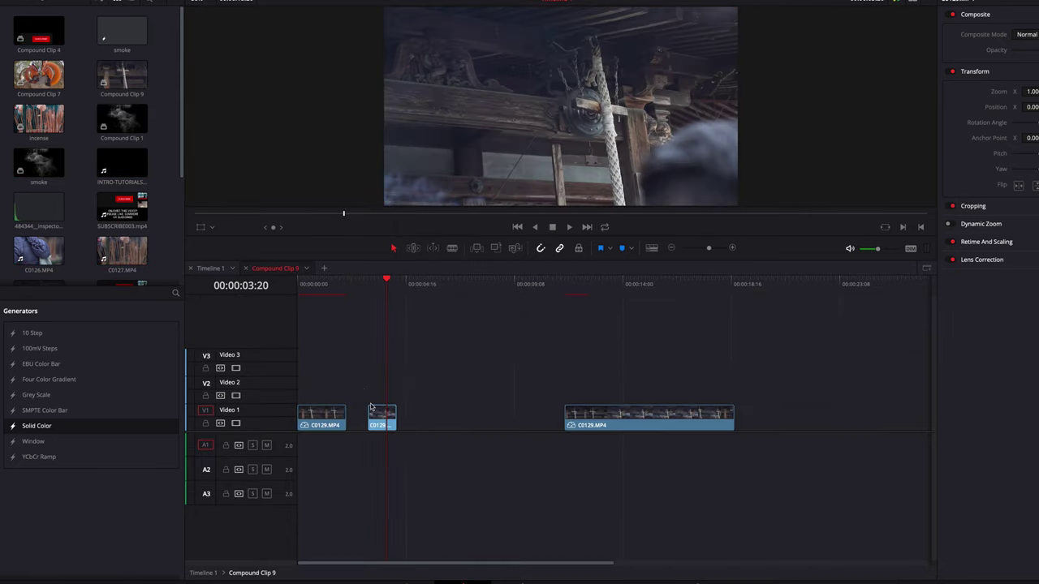
{"action": "left_click_drag", "start_coordinate": [567, 287], "coordinate": [651, 290]}
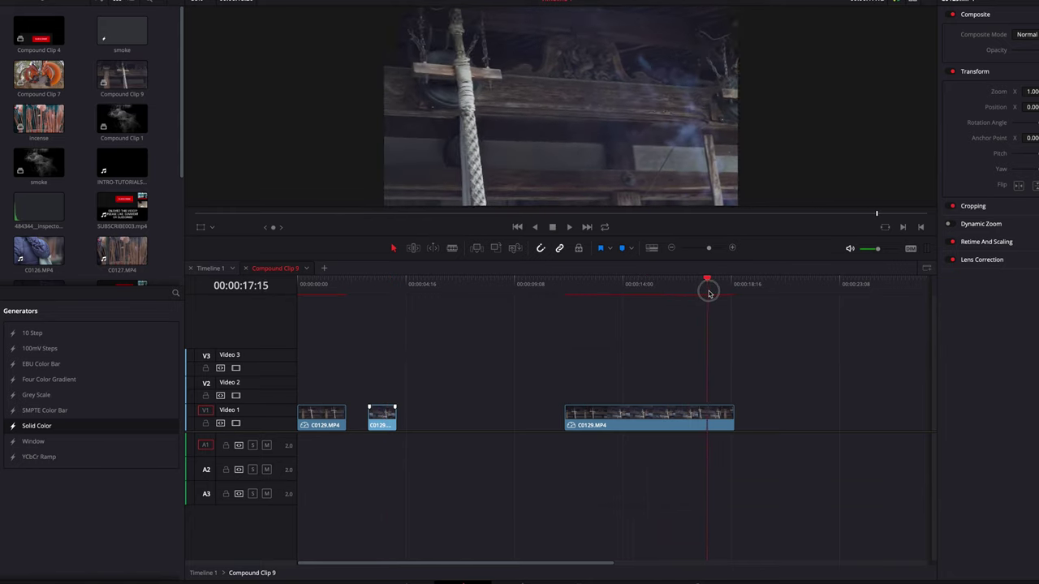
{"action": "left_click_drag", "start_coordinate": [709, 293], "coordinate": [677, 294]}
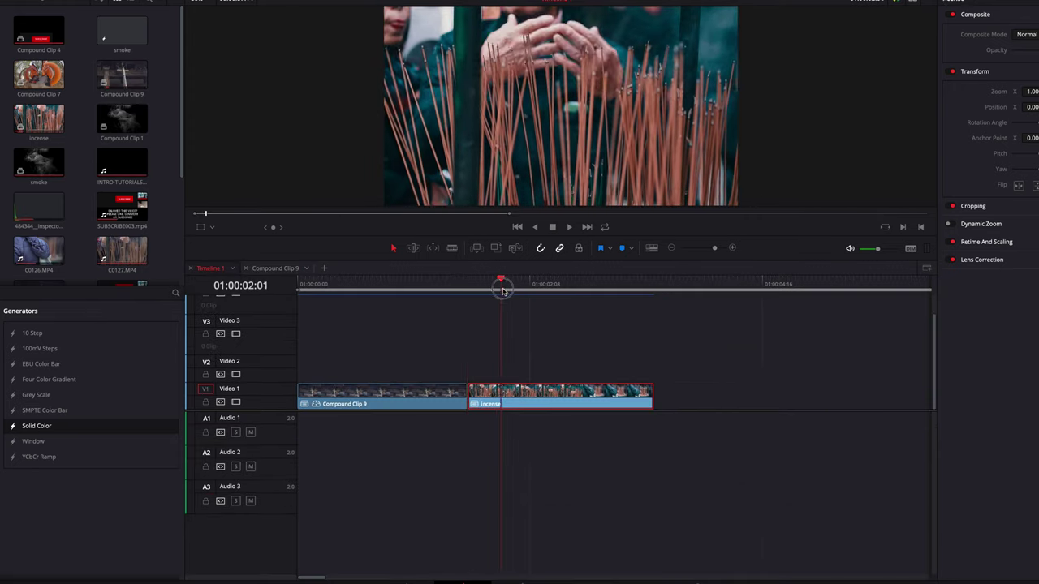
Scrub back and forth across the cut from Compound Clip 9 into the incense clip.
{"action": "left_click_drag", "start_coordinate": [522, 293], "coordinate": [450, 302]}
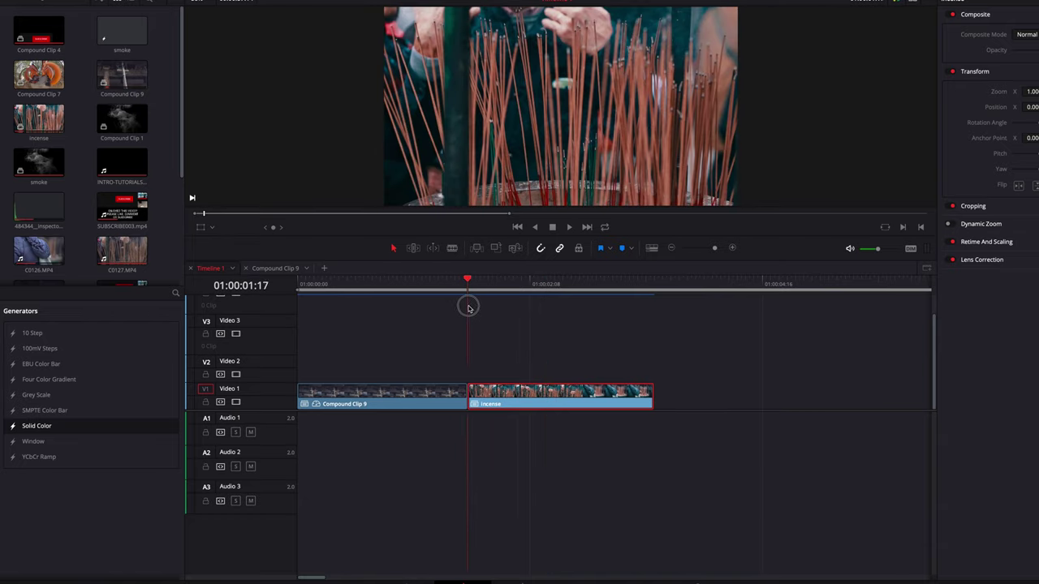
{"action": "left_click_drag", "start_coordinate": [468, 308], "coordinate": [519, 310]}
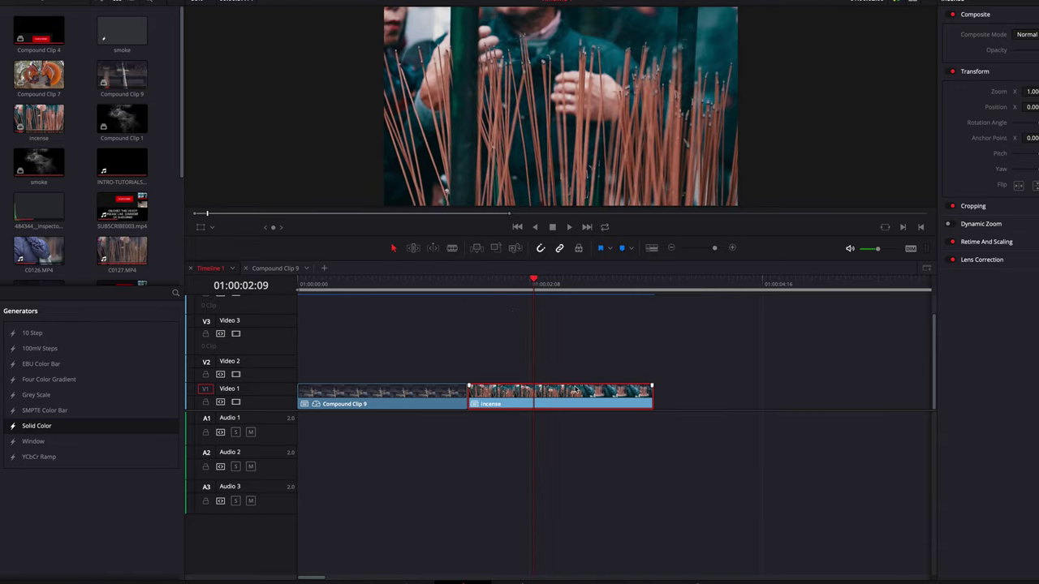
{"action": "left_click_drag", "start_coordinate": [475, 292], "coordinate": [392, 312]}
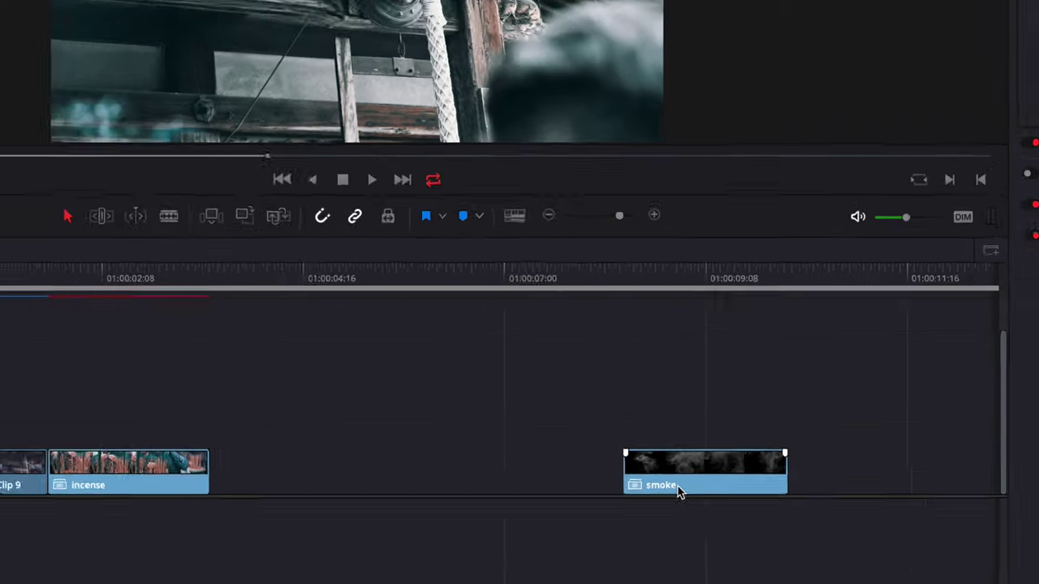
Move the smoke clip via Video 3 onto Video 2 so it overlaps the Compound Clip 9–incense cut.
{"action": "left_click_drag", "start_coordinate": [625, 529], "coordinate": [104, 385]}
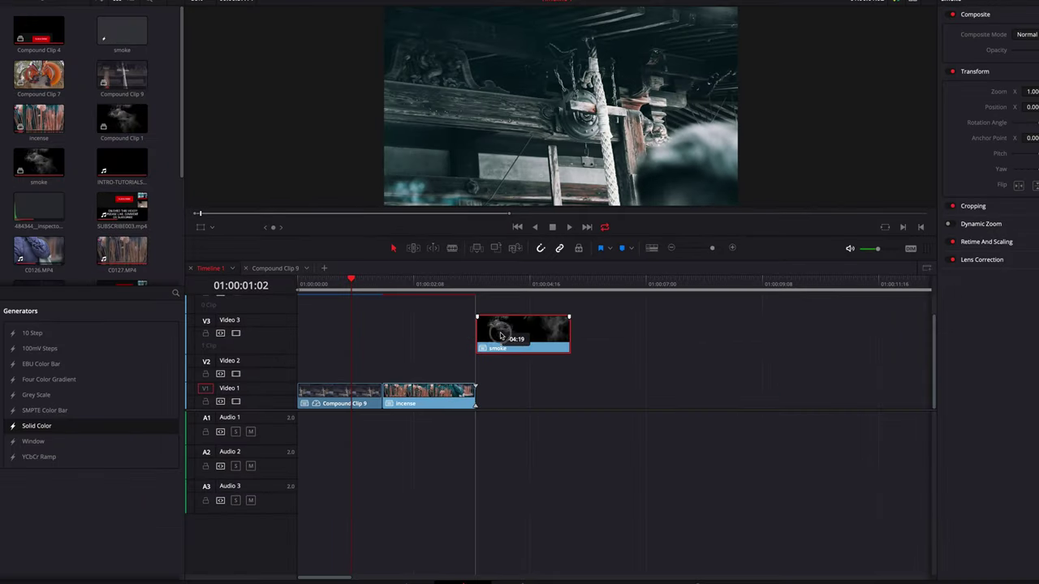
{"action": "left_click_drag", "start_coordinate": [500, 336], "coordinate": [506, 335]}
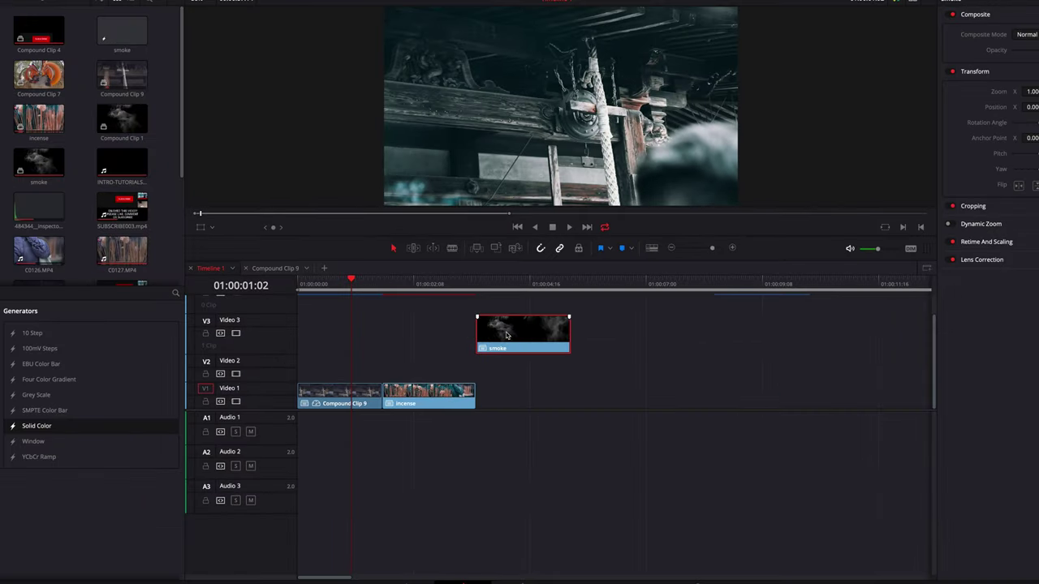
{"action": "left_click_drag", "start_coordinate": [273, 316], "coordinate": [272, 328]}
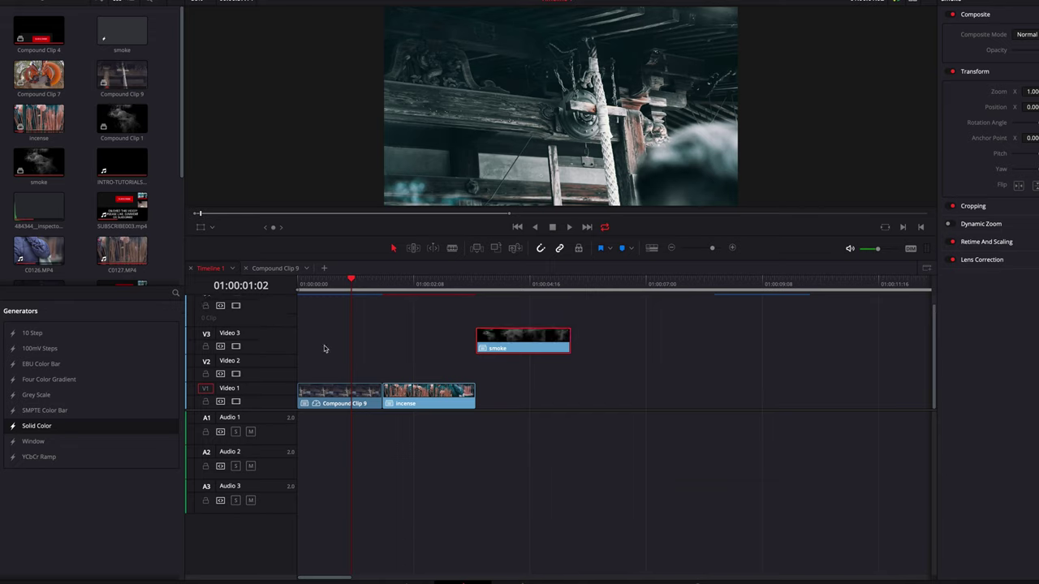
{"action": "left_click_drag", "start_coordinate": [533, 340], "coordinate": [392, 378]}
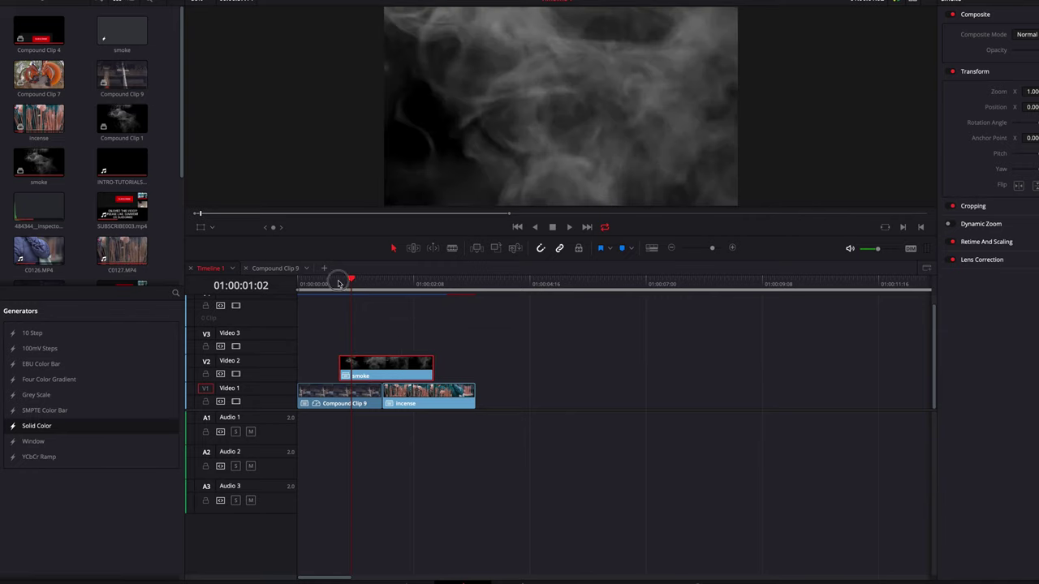
{"action": "left_click_drag", "start_coordinate": [340, 283], "coordinate": [345, 283]}
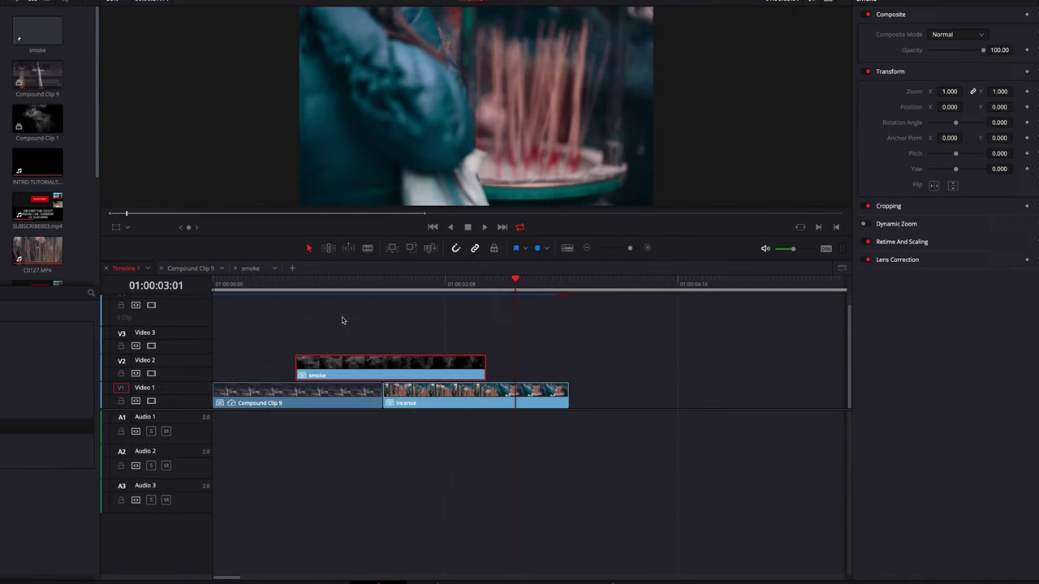
Set the smoke clip's Composite Mode to Screen, after trying Lighten first.
{"action": "left_click", "coordinate": [292, 284]}
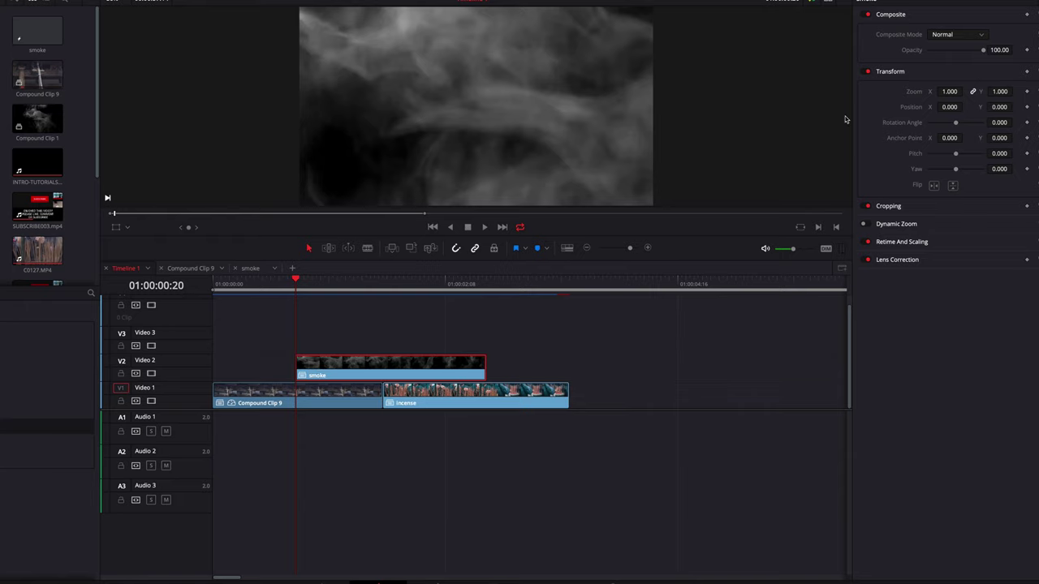
{"action": "left_click", "coordinate": [949, 39]}
{"action": "scroll", "coordinate": [952, 126], "scroll_direction": "down", "scroll_amount": 6}
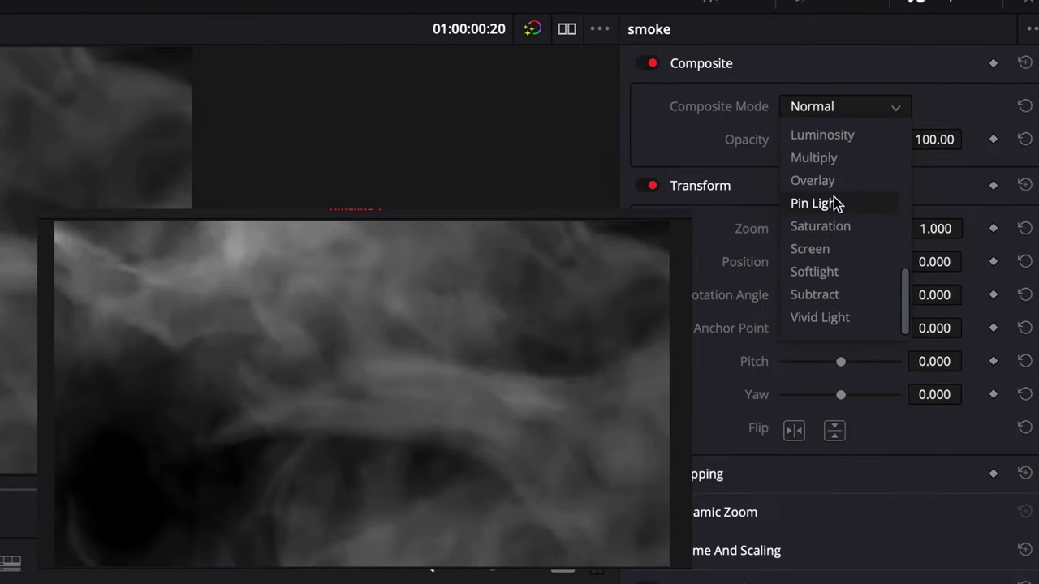
{"action": "scroll", "coordinate": [829, 203], "scroll_direction": "up", "scroll_amount": 6}
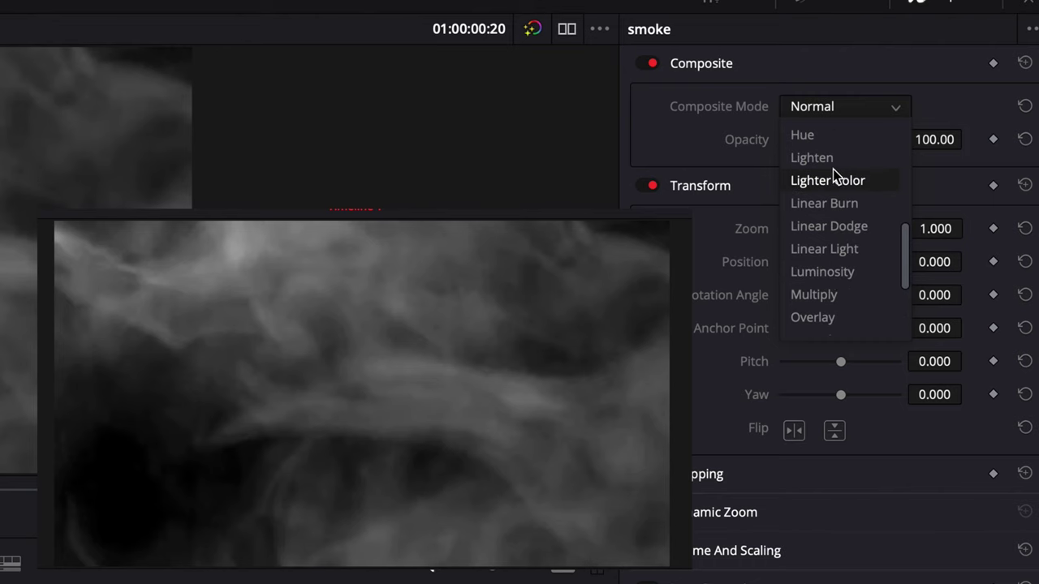
{"action": "left_click", "coordinate": [832, 163]}
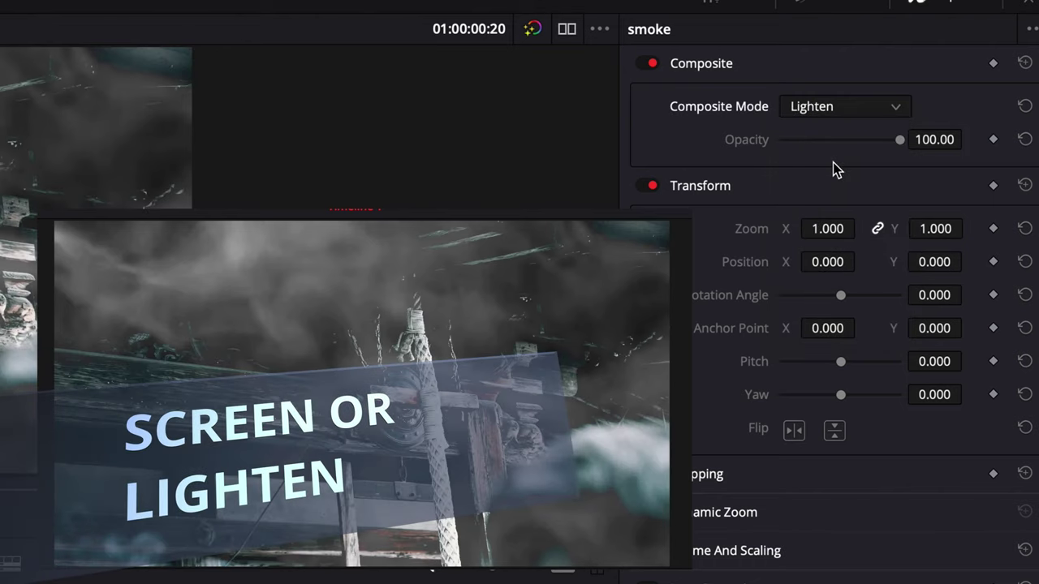
{"action": "left_click", "coordinate": [840, 107]}
{"action": "scroll", "coordinate": [849, 243], "scroll_direction": "down", "scroll_amount": 3}
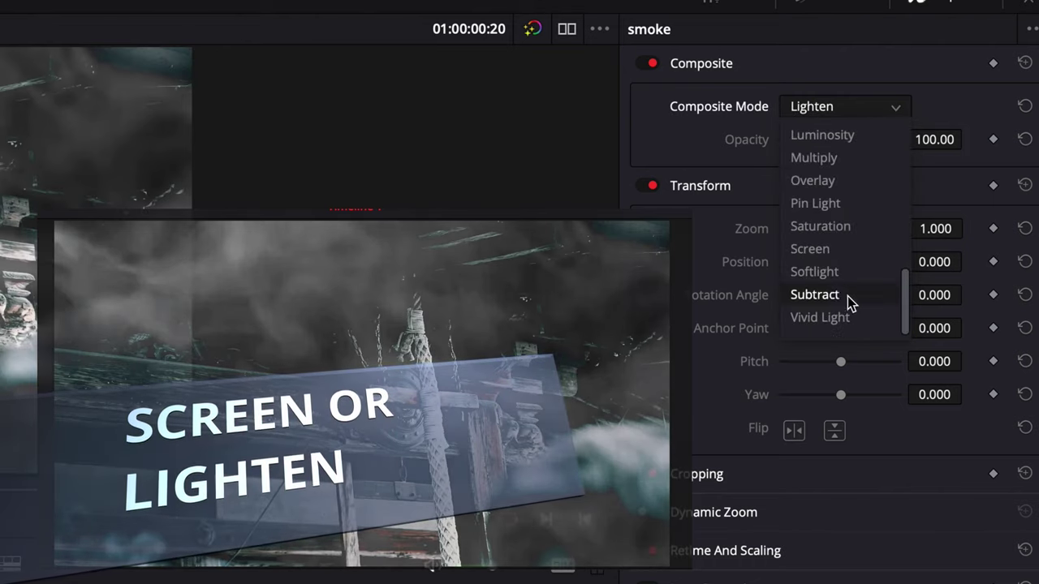
{"action": "left_click", "coordinate": [839, 252]}
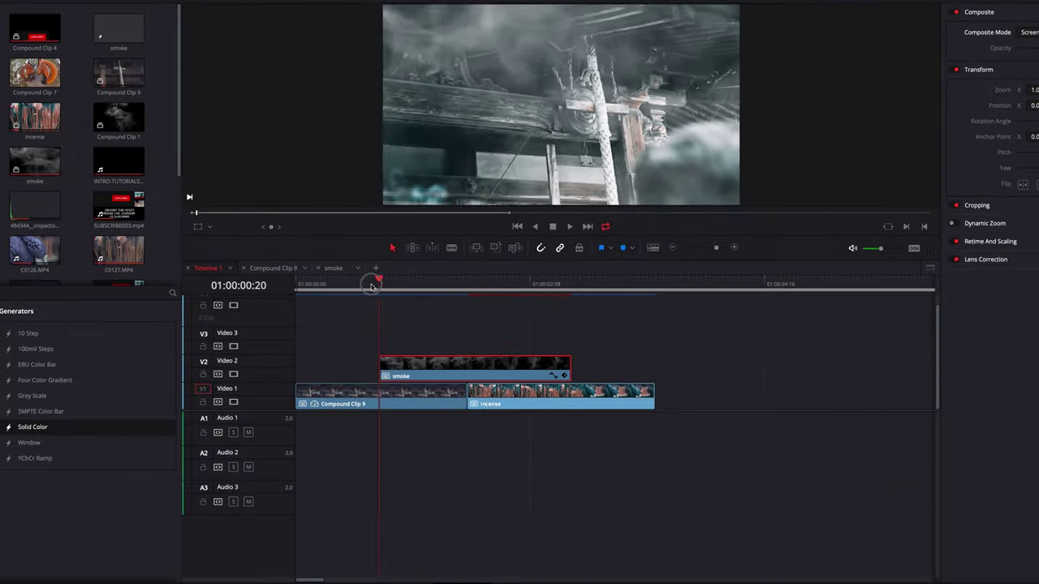
{"action": "left_click_drag", "start_coordinate": [371, 286], "coordinate": [362, 288]}
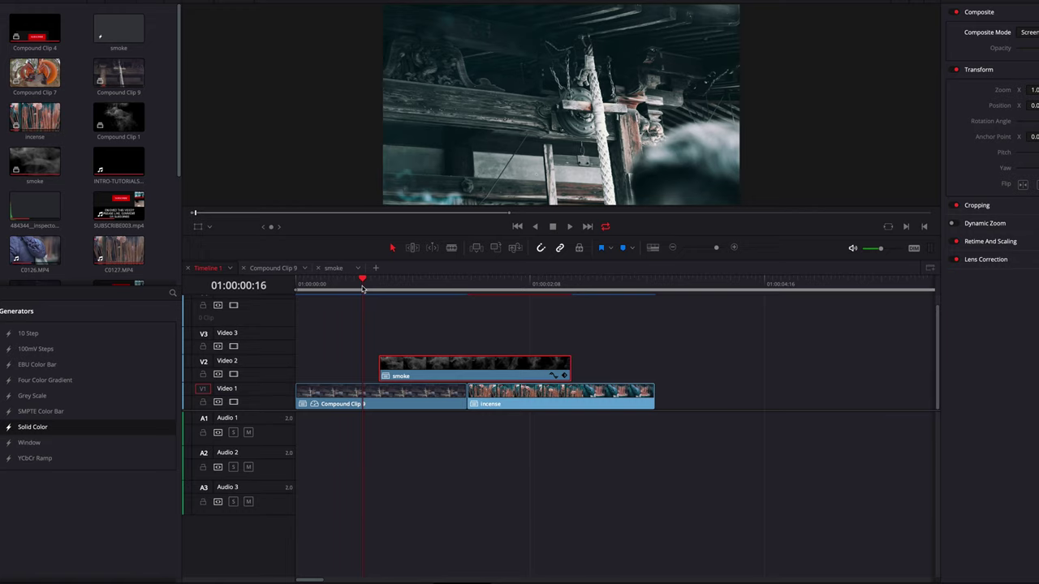
Drag the smoke clip's start fade handle to fade it in, then preview it.
{"action": "key", "text": "Right"}
{"action": "key", "text": "Right"}
{"action": "key", "text": "Right"}
{"action": "key", "text": "Right"}
{"action": "key", "text": "Right"}
{"action": "key", "text": "Right"}
{"action": "key", "text": "Right"}
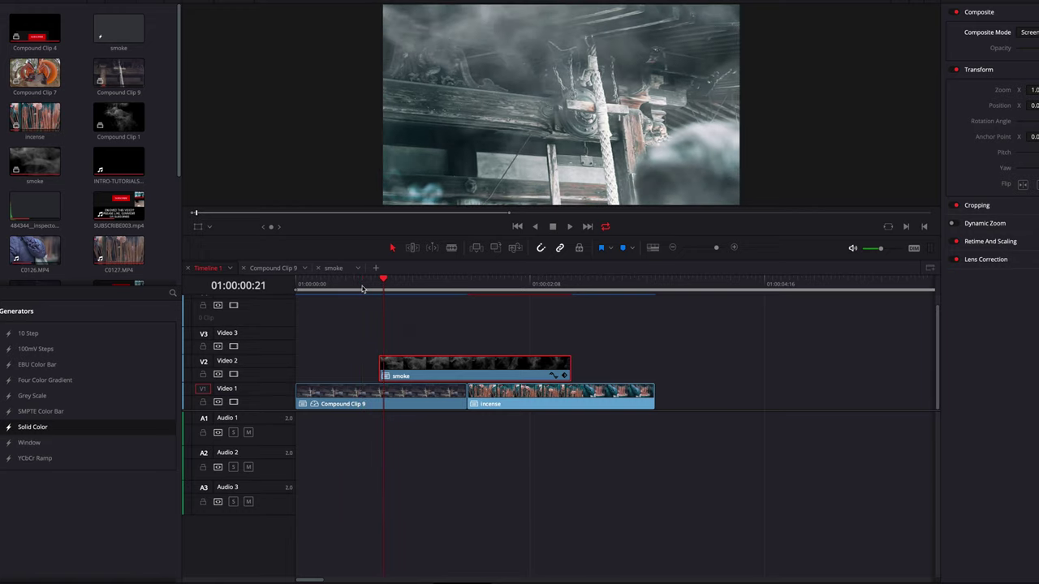
{"action": "key", "text": "Right"}
{"action": "key", "text": "Right"}
{"action": "key", "text": "Right"}
{"action": "key", "text": "Right"}
{"action": "key", "text": "Right"}
{"action": "key", "text": "Up"}
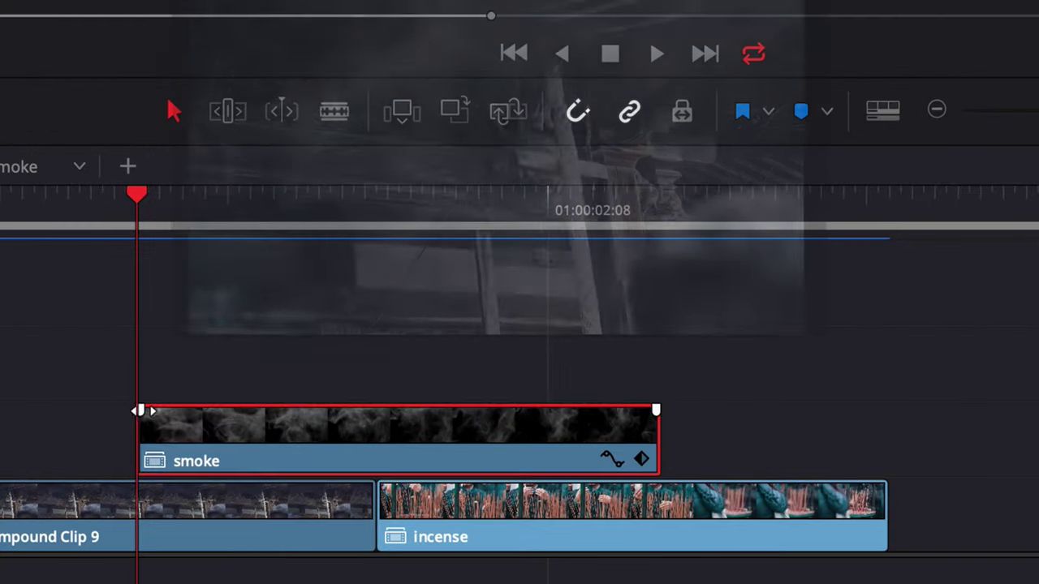
{"action": "left_click_drag", "start_coordinate": [380, 359], "coordinate": [393, 358]}
{"action": "left_click_drag", "start_coordinate": [183, 410], "coordinate": [213, 412]}
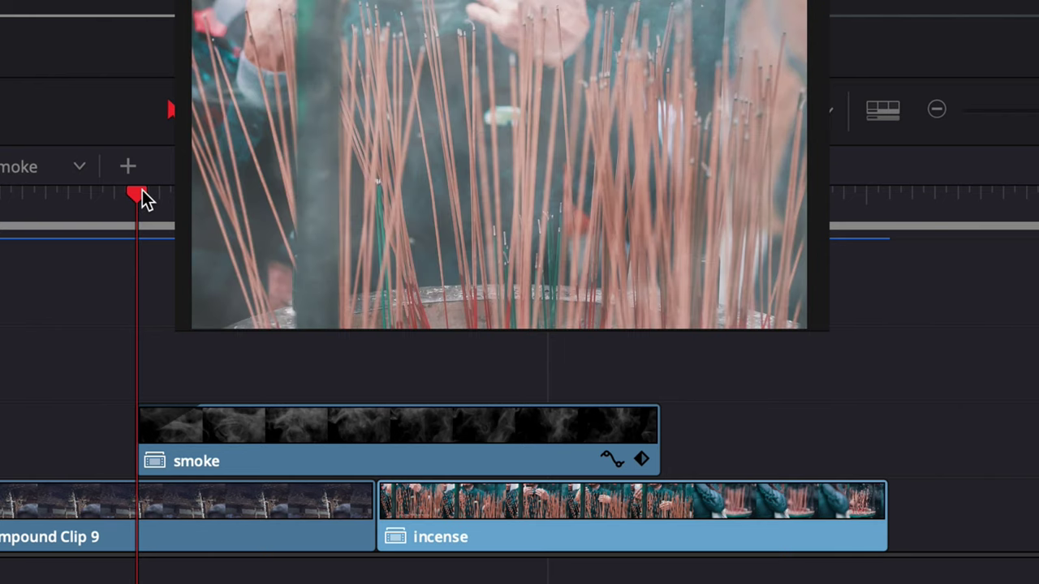
{"action": "key", "text": "space"}
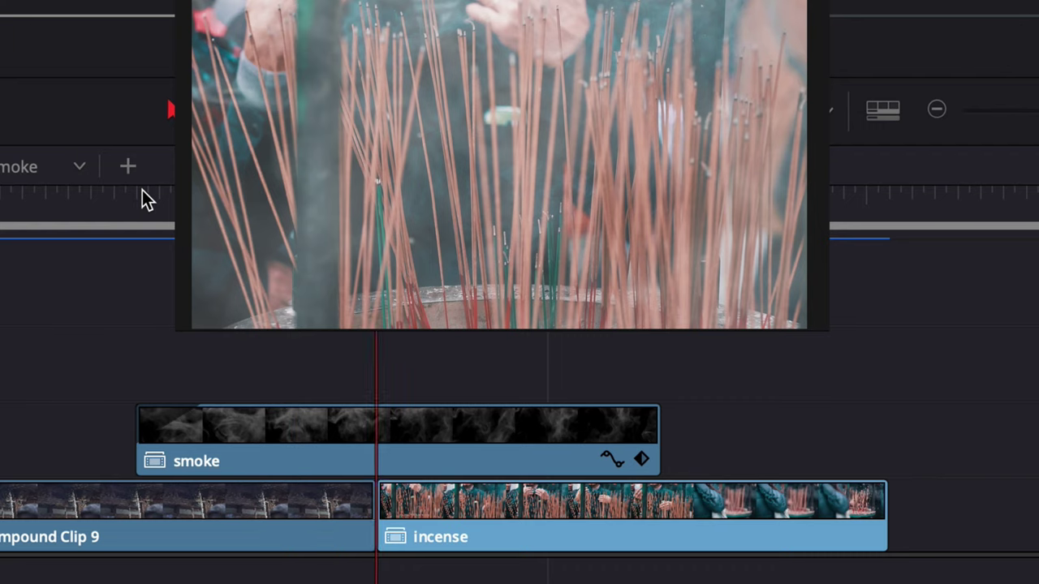
Add a fade-out at the smoke clip's end and play back the transition.
{"action": "left_click", "coordinate": [606, 426]}
{"action": "left_click_drag", "start_coordinate": [655, 410], "coordinate": [534, 419]}
{"action": "left_click", "coordinate": [500, 374]}
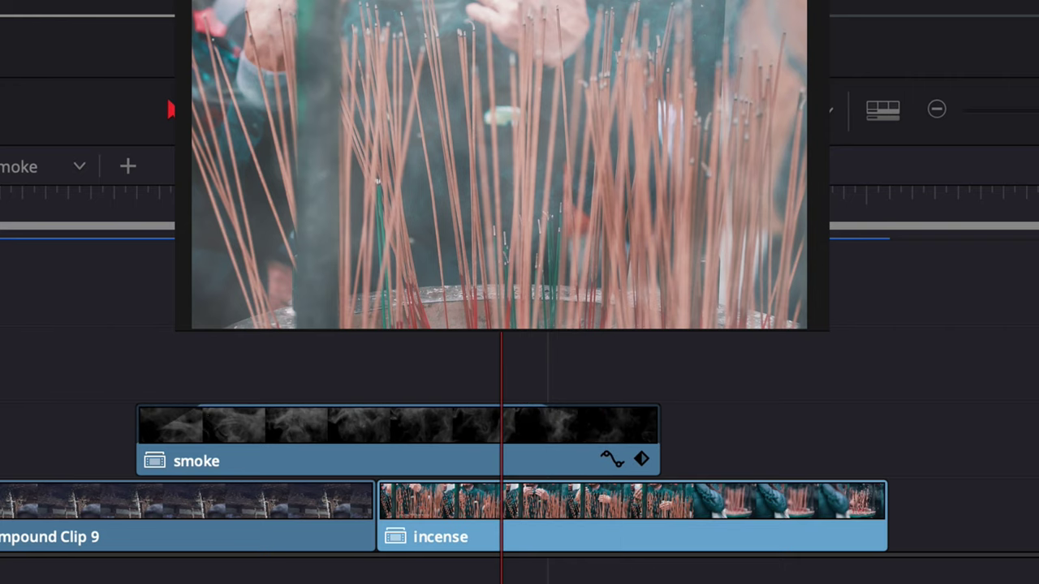
{"action": "key", "text": "space"}
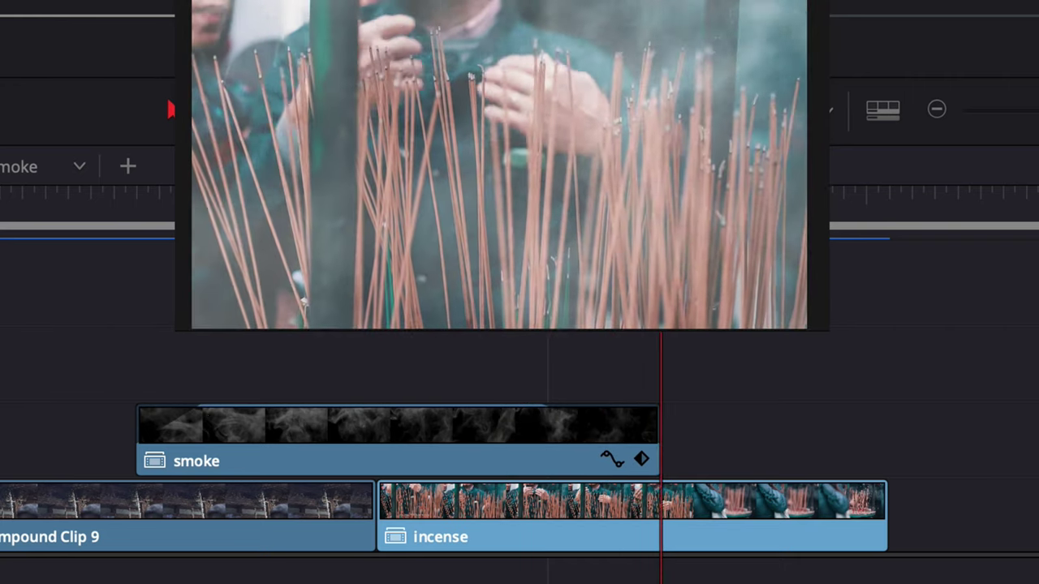
{"action": "left_click_drag", "start_coordinate": [76, 213], "coordinate": [373, 196]}
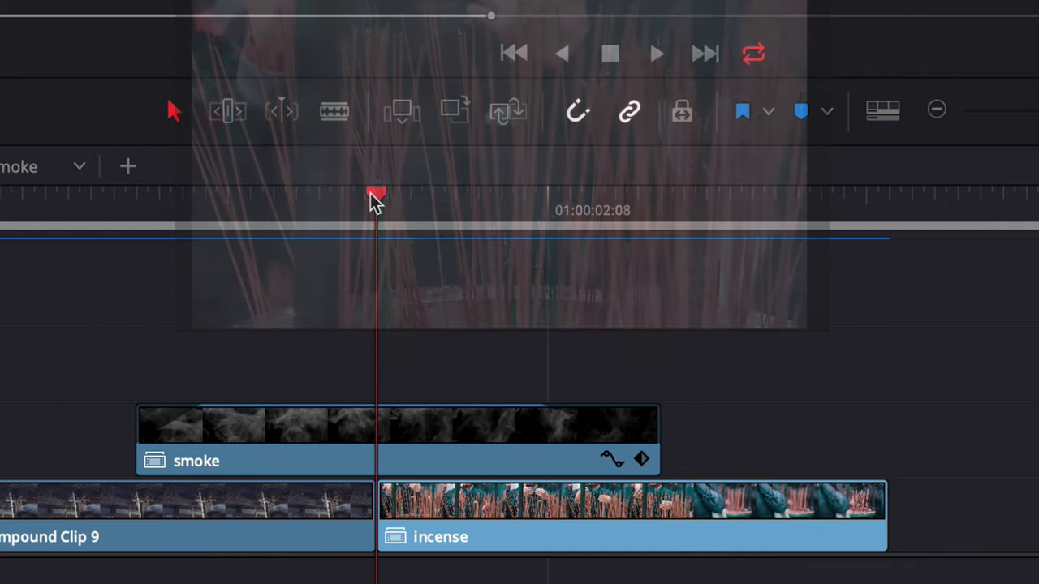
{"action": "left_click", "coordinate": [421, 440]}
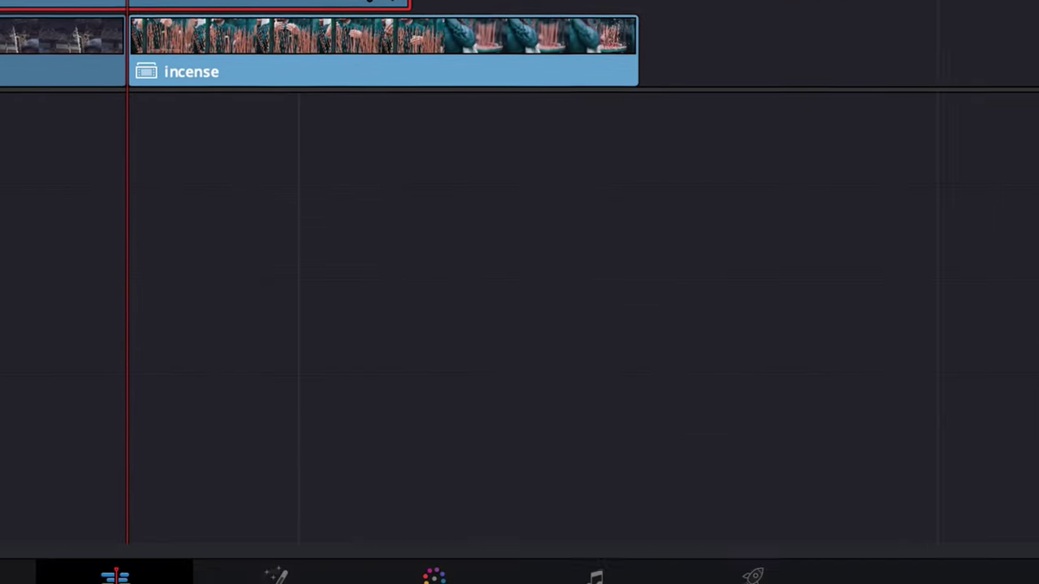
On the Color page, bow the unlinked Y curve upward and keyframe Corrector 1 at 00:00:00:21.
{"action": "left_click", "coordinate": [420, 568]}
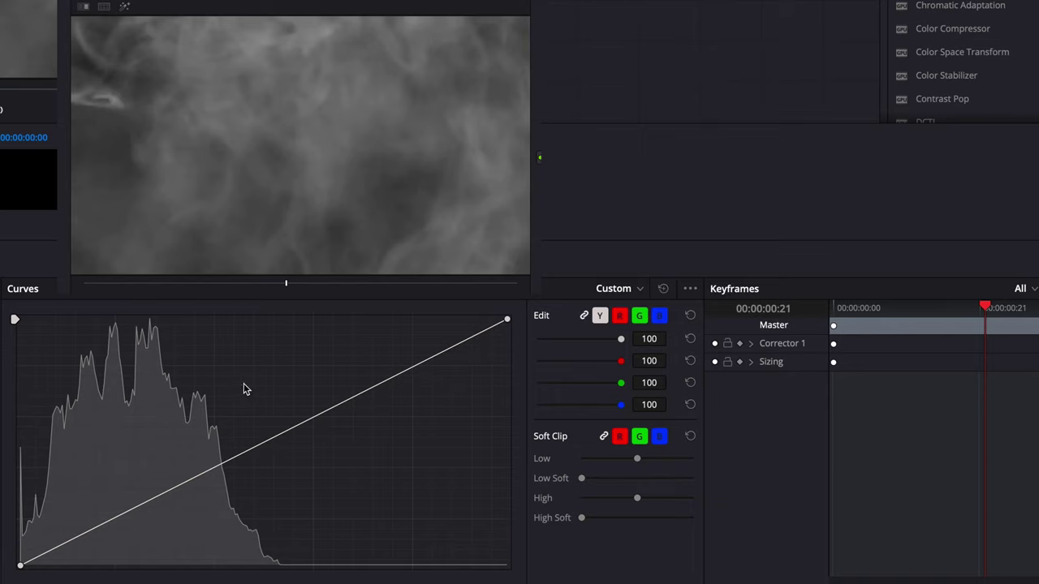
{"action": "left_click", "coordinate": [582, 320]}
{"action": "left_click_drag", "start_coordinate": [296, 434], "coordinate": [253, 334]}
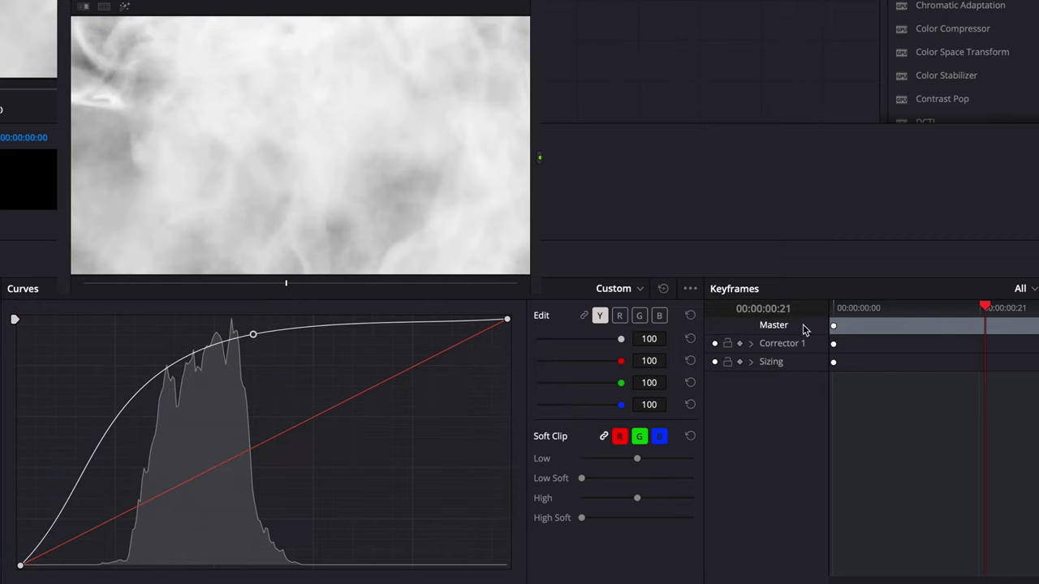
{"action": "left_click", "coordinate": [739, 344]}
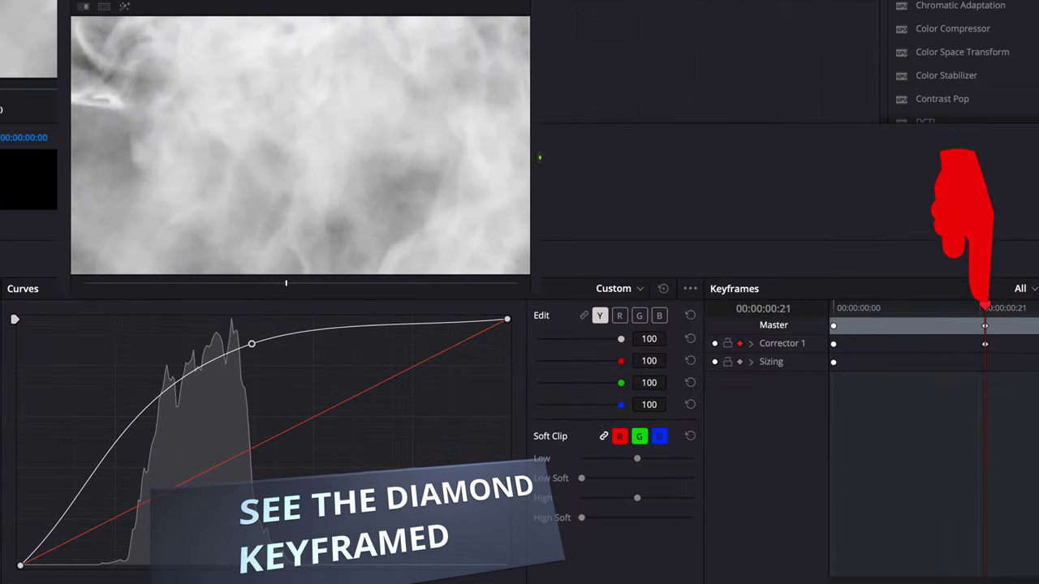
Lower the Y curve at the smoke clip's first frame and again at 00:00:01:13.
{"action": "left_click", "coordinate": [82, 285]}
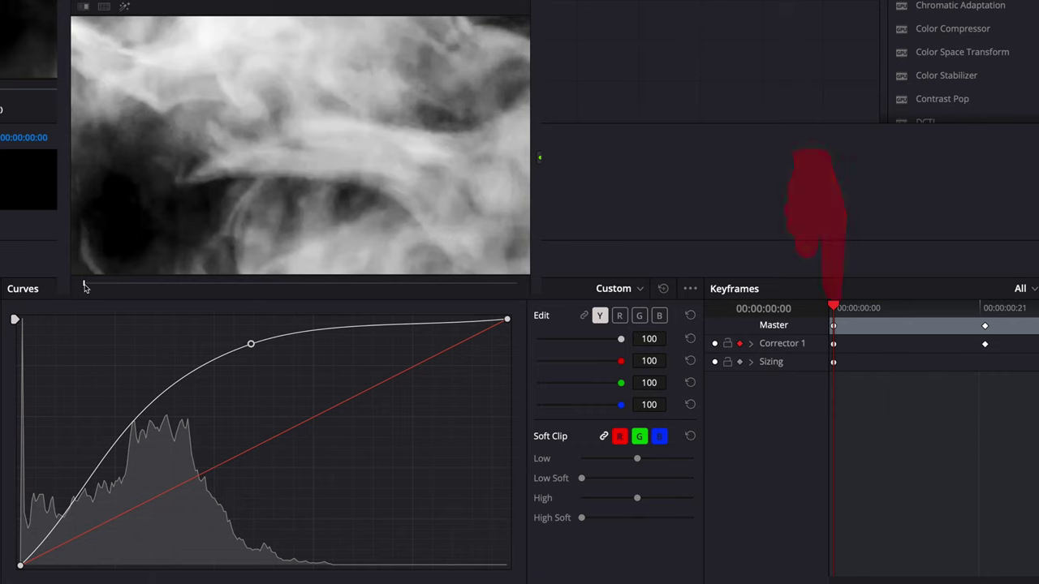
{"action": "left_click_drag", "start_coordinate": [250, 344], "coordinate": [284, 414]}
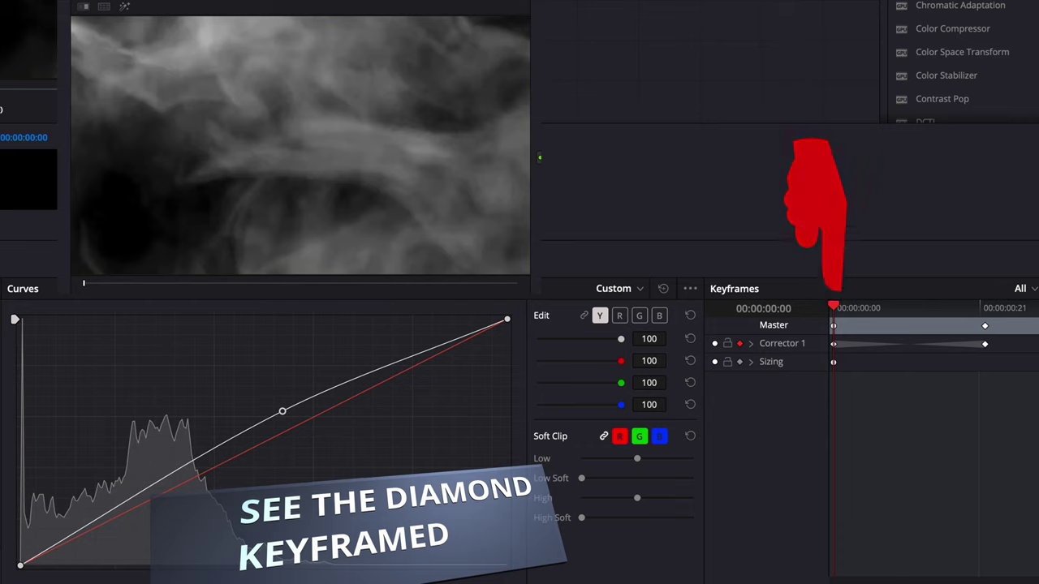
{"action": "left_click_drag", "start_coordinate": [86, 283], "coordinate": [380, 287]}
{"action": "left_click", "coordinate": [478, 284]}
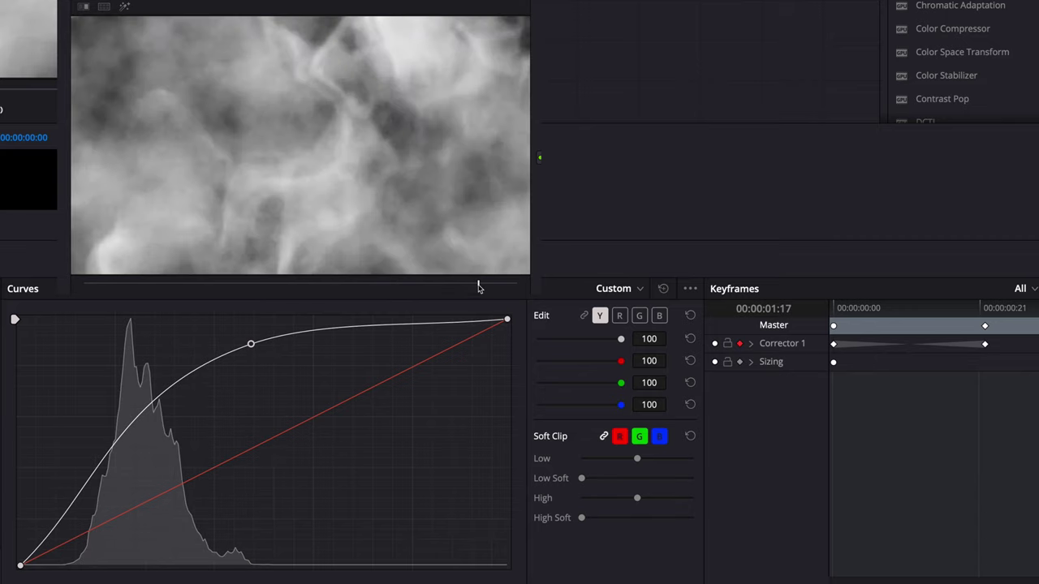
{"action": "left_click", "coordinate": [439, 284]}
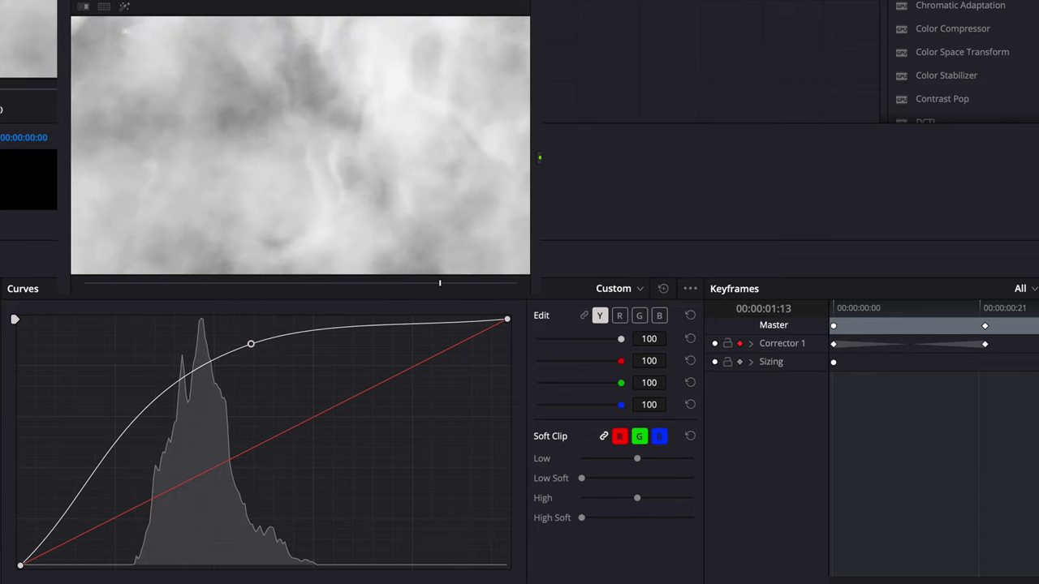
{"action": "left_click_drag", "start_coordinate": [250, 344], "coordinate": [298, 401]}
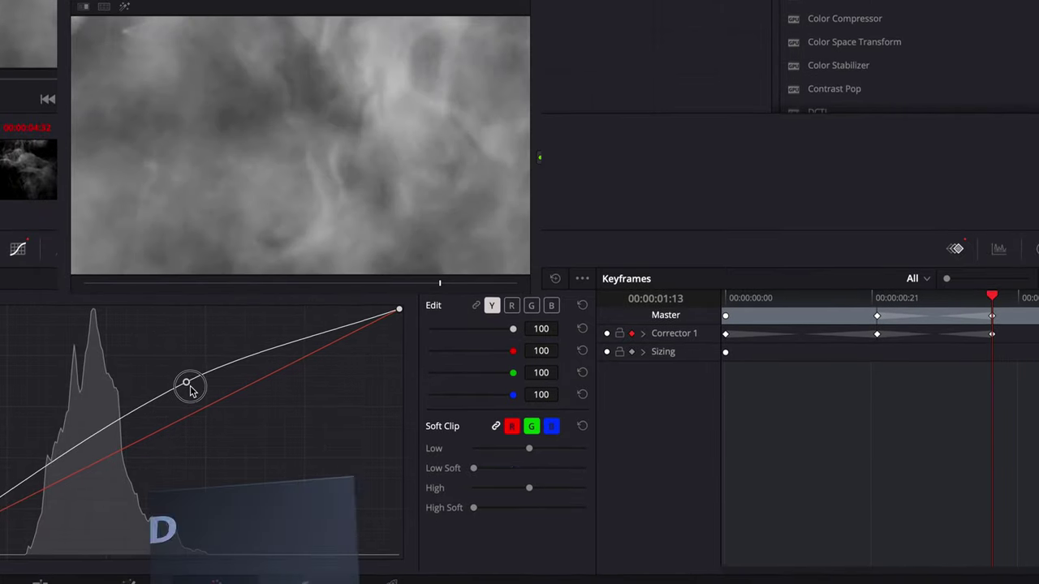
{"action": "left_click_drag", "start_coordinate": [190, 391], "coordinate": [203, 395]}
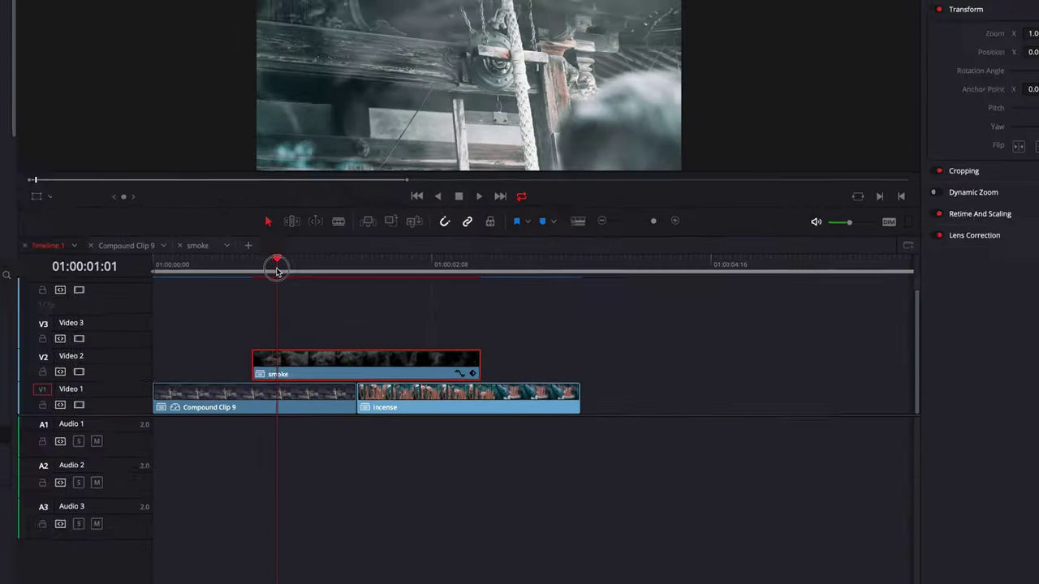
{"action": "left_click_drag", "start_coordinate": [278, 267], "coordinate": [591, 325]}
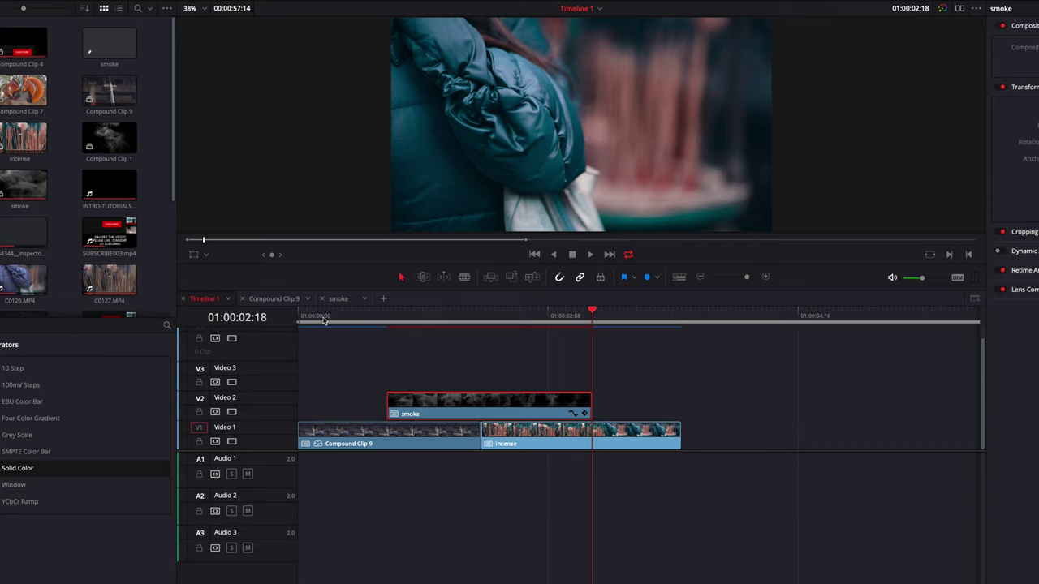
{"action": "key", "text": "space"}
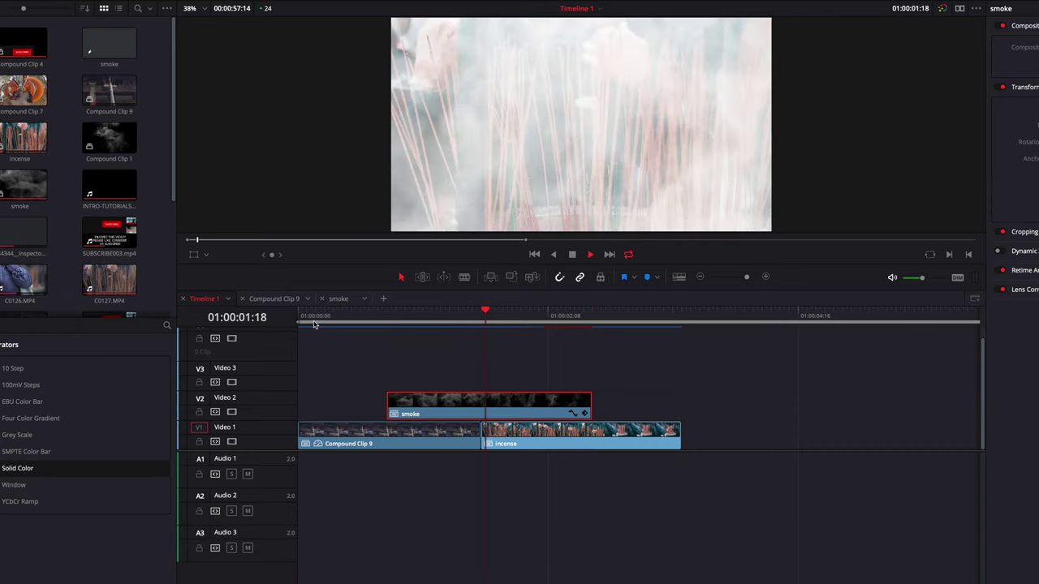